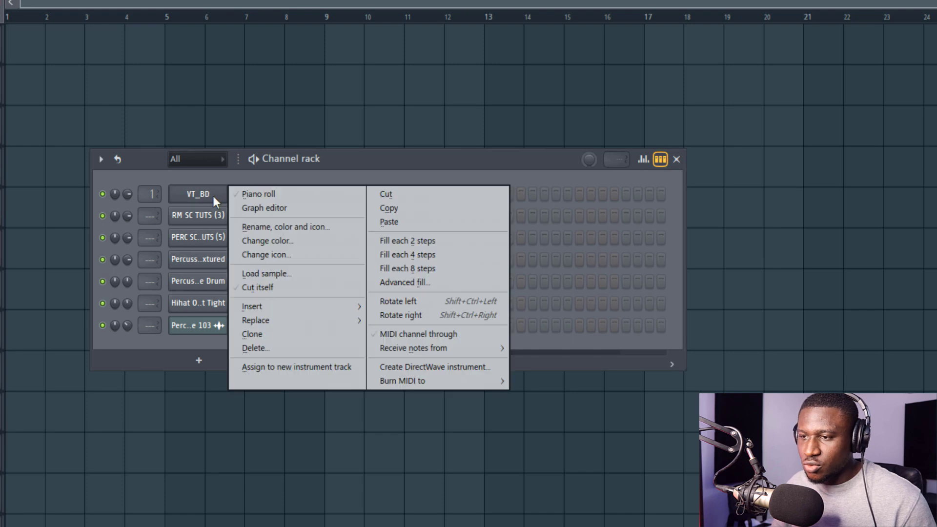
Fill the VT_BD channel with a hit every 4 steps and start playing the pattern.
{"action": "left_click", "coordinate": [415, 253]}
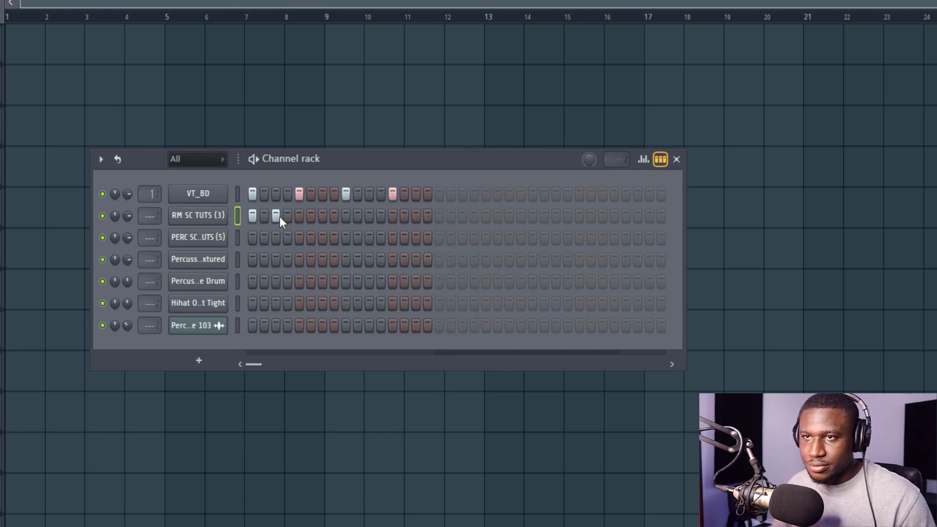
{"action": "key", "text": "space"}
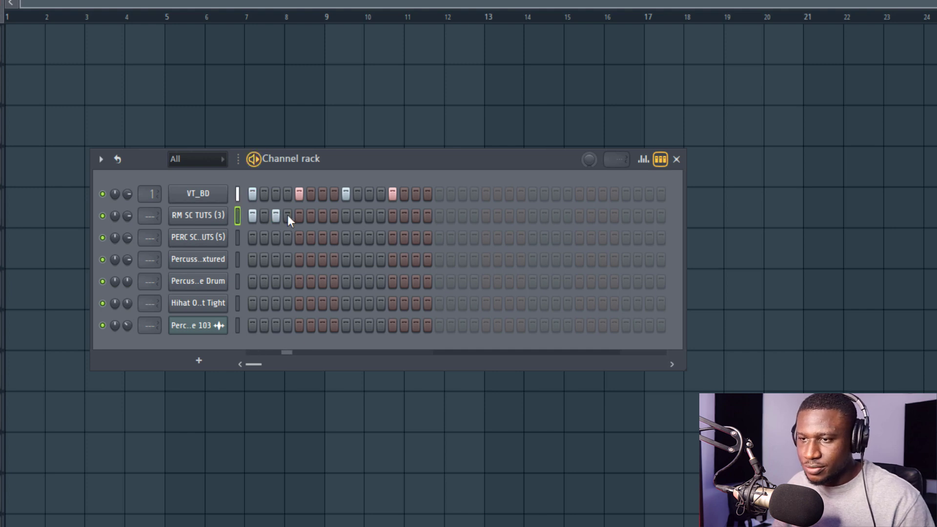
Move the RM SC TUTS (3) hit from step 3 to 4, add hits on steps 7, 9, 12 and 15, and add VT_BD step 15.
{"action": "left_click", "coordinate": [276, 215]}
{"action": "left_click", "coordinate": [287, 215]}
{"action": "left_click", "coordinate": [321, 217]}
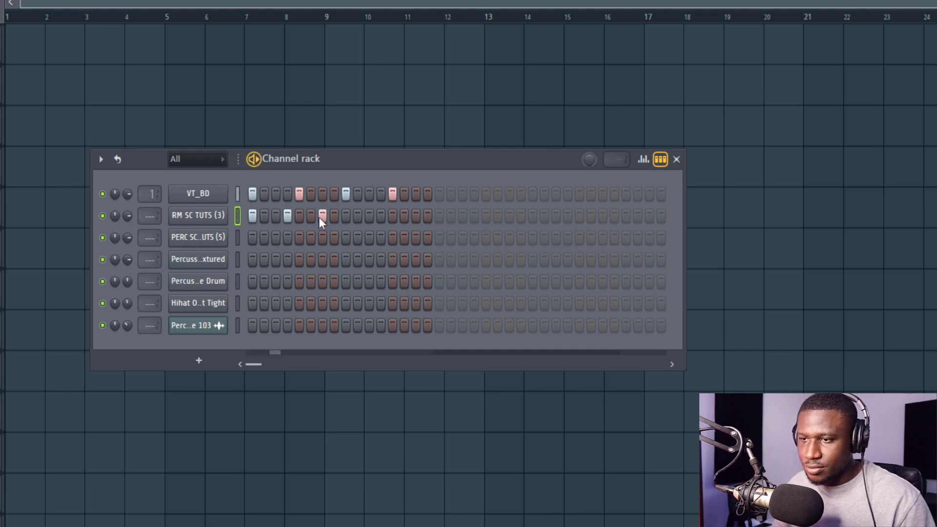
{"action": "left_click", "coordinate": [368, 217]}
{"action": "left_click", "coordinate": [348, 218]}
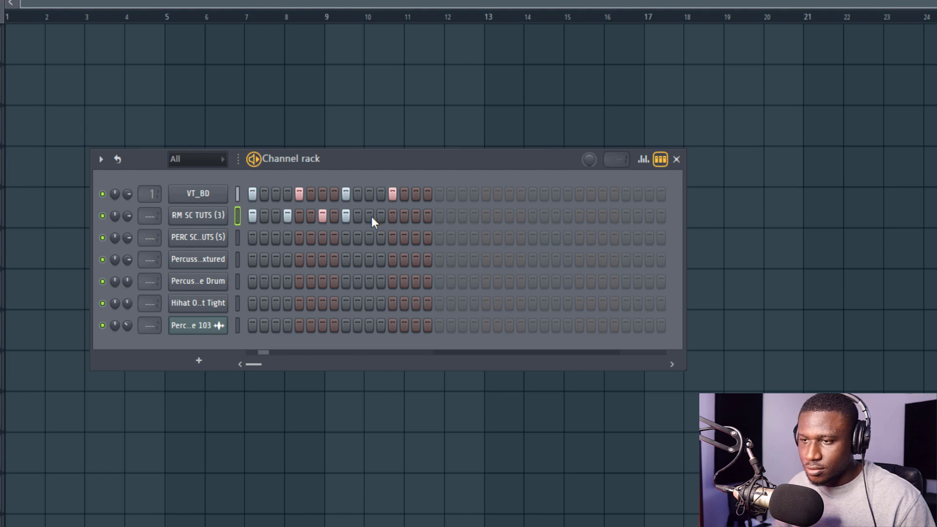
{"action": "left_click", "coordinate": [370, 216]}
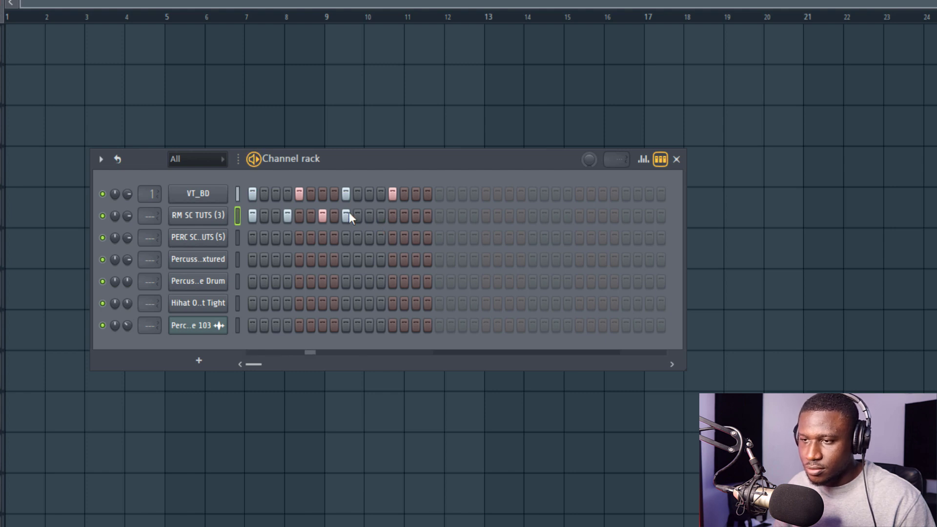
{"action": "left_click", "coordinate": [381, 216]}
{"action": "left_click", "coordinate": [416, 216]}
{"action": "left_click", "coordinate": [416, 194]}
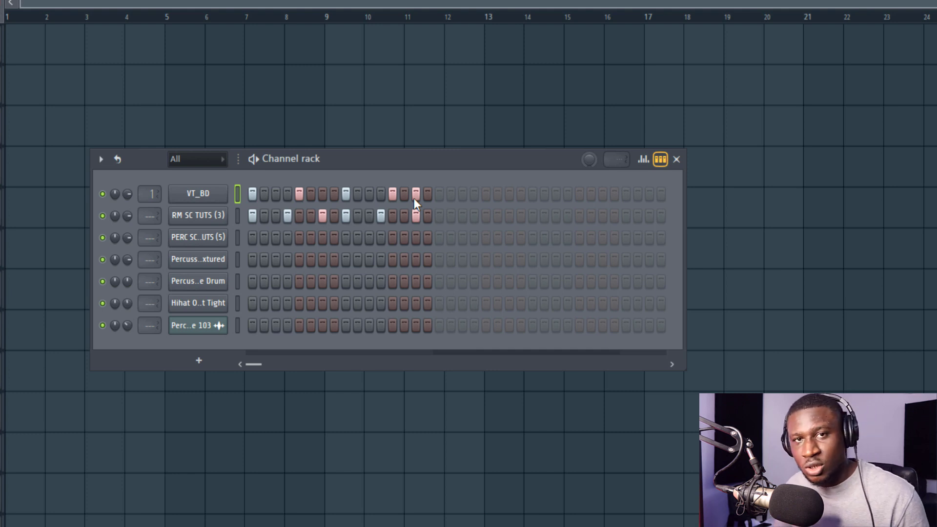
Program the PERC SC..UTS (5) channel with hits on steps 1, 4, 15 and 16 while auditioning the pattern.
{"action": "left_click", "coordinate": [237, 238]}
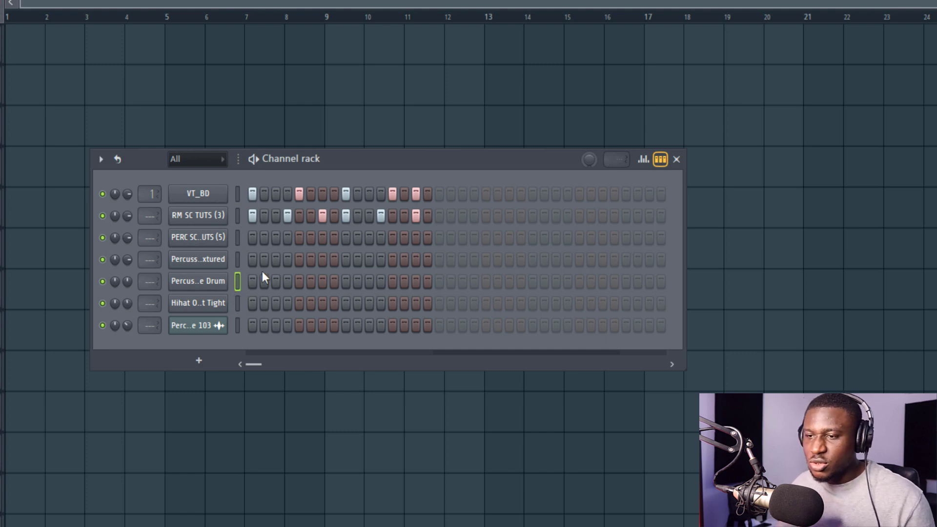
{"action": "left_click", "coordinate": [253, 239]}
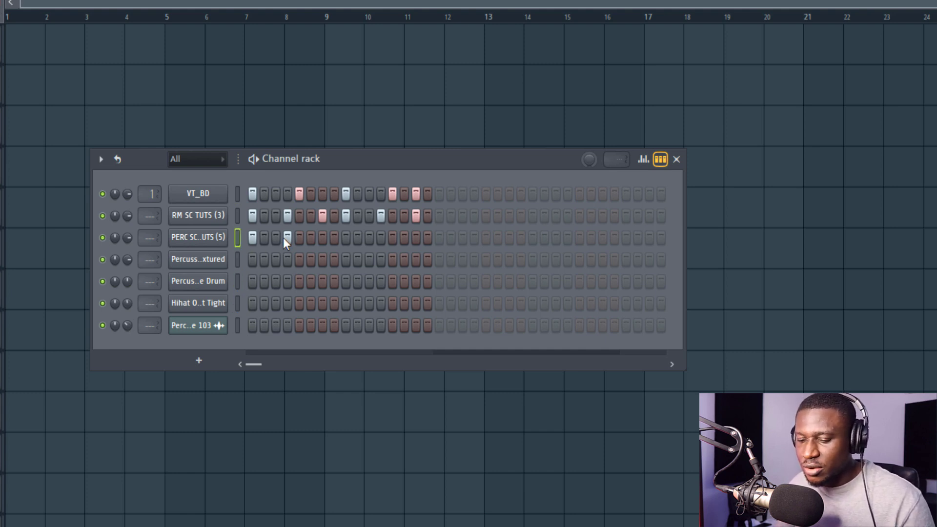
{"action": "key", "text": "space"}
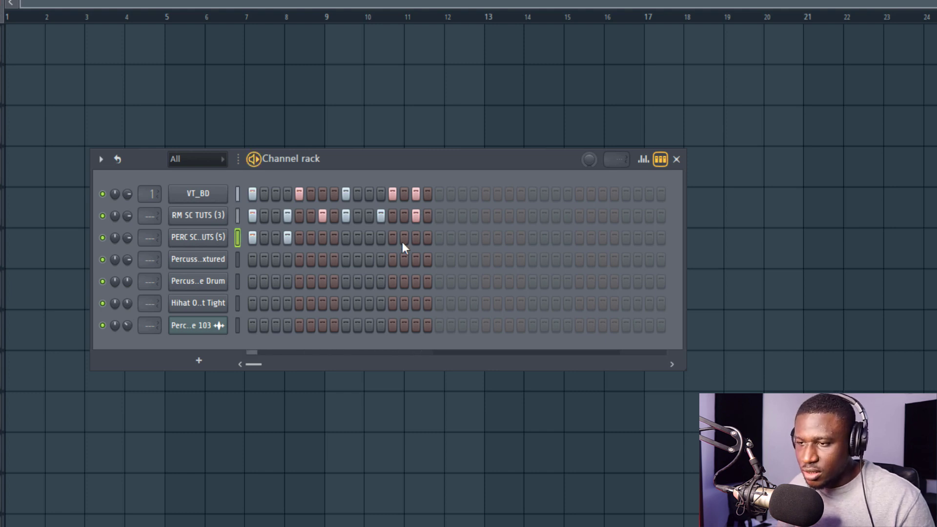
{"action": "left_click", "coordinate": [415, 238]}
{"action": "left_click", "coordinate": [428, 237]}
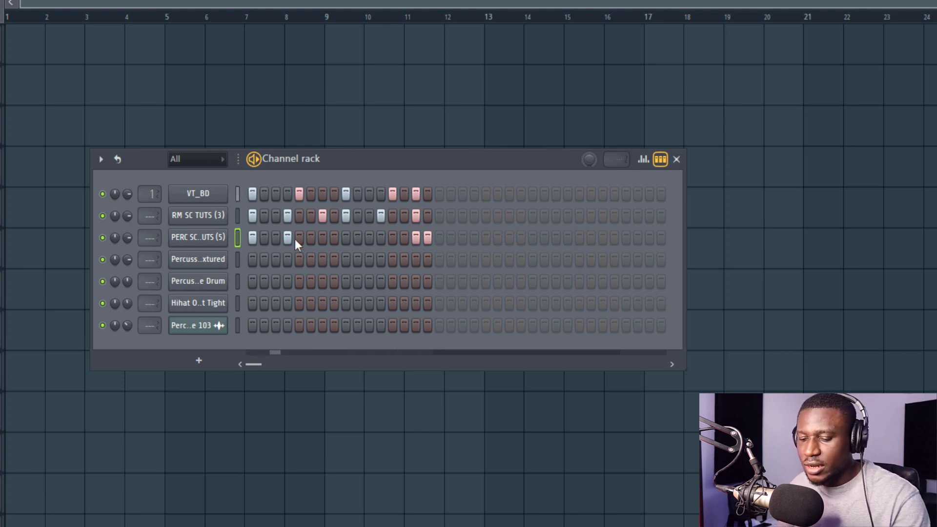
{"action": "key", "text": "space"}
Add hits on steps 7 and 12 of the Percuss..xtured channel and on step 7 of the Percus..e Drum channel, auditioning the pattern.
{"action": "left_click", "coordinate": [235, 263]}
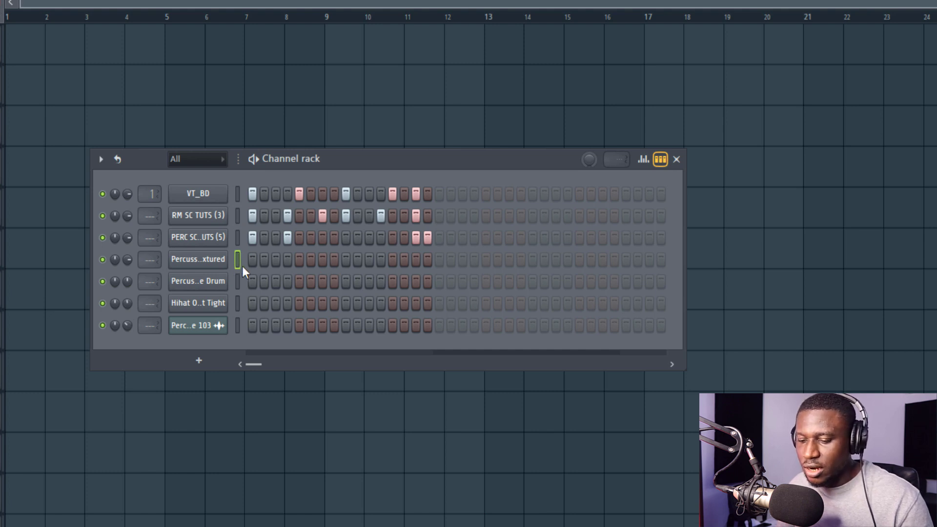
{"action": "left_click", "coordinate": [322, 259]}
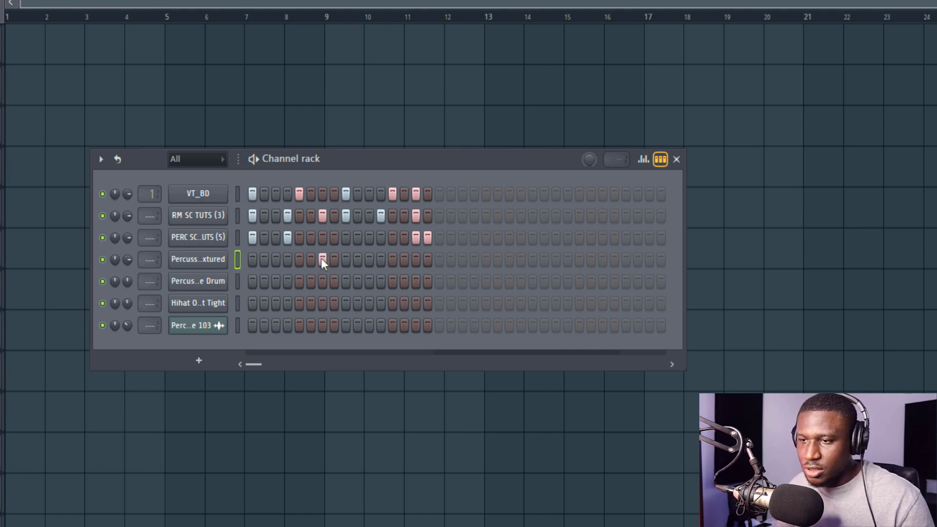
{"action": "key", "text": "space"}
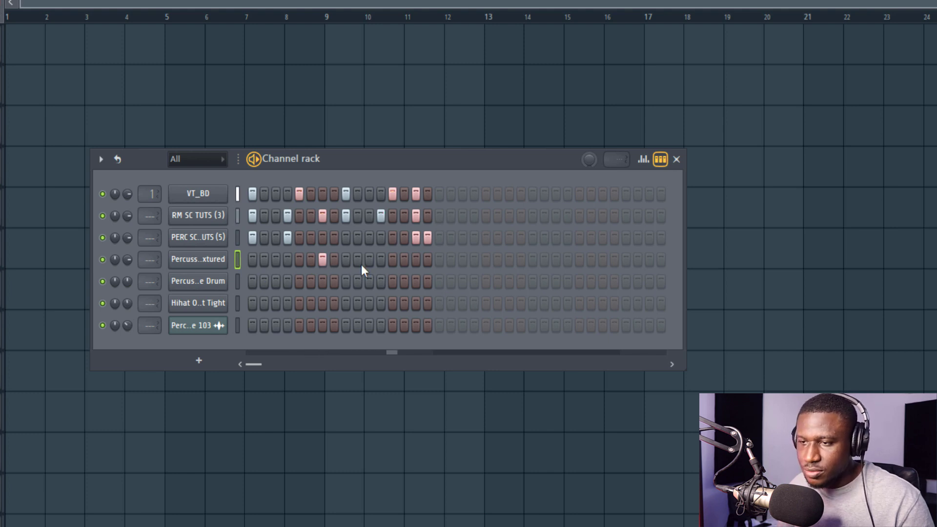
{"action": "left_click", "coordinate": [379, 259]}
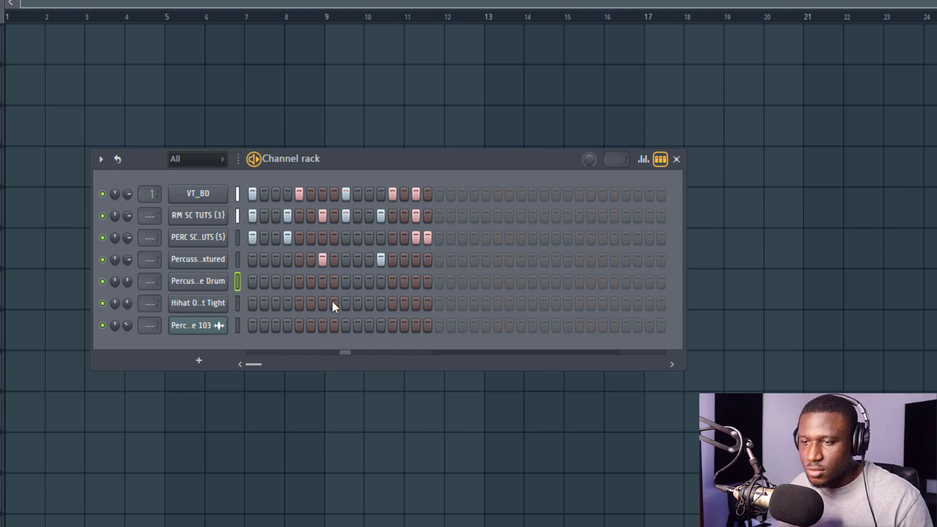
{"action": "left_click", "coordinate": [319, 281]}
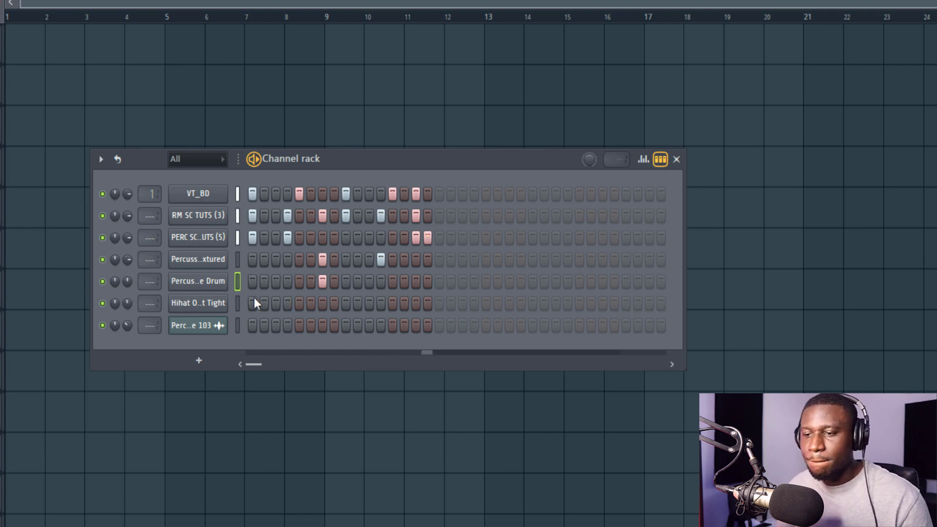
{"action": "key", "text": "space"}
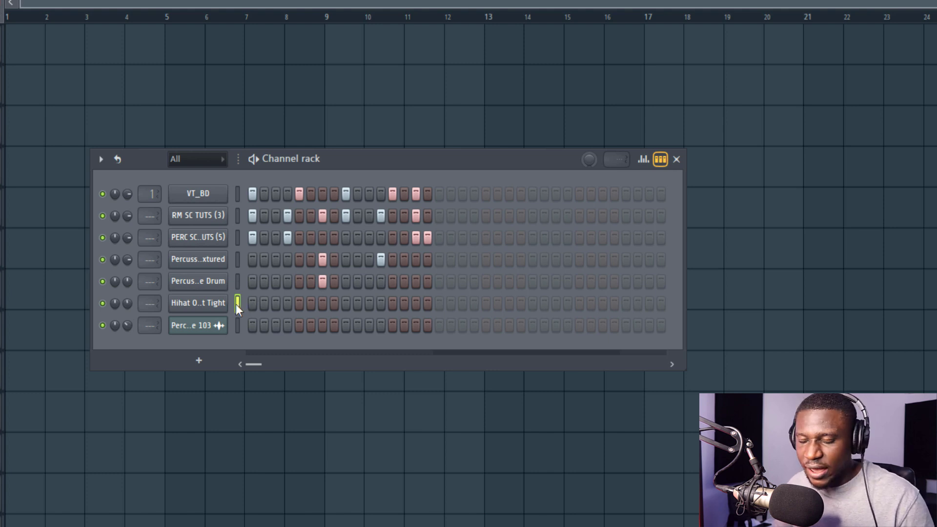
Fill the Hihat One Shot Tight channel with a hit every 2 steps and play the pattern.
{"action": "right_click", "coordinate": [233, 303]}
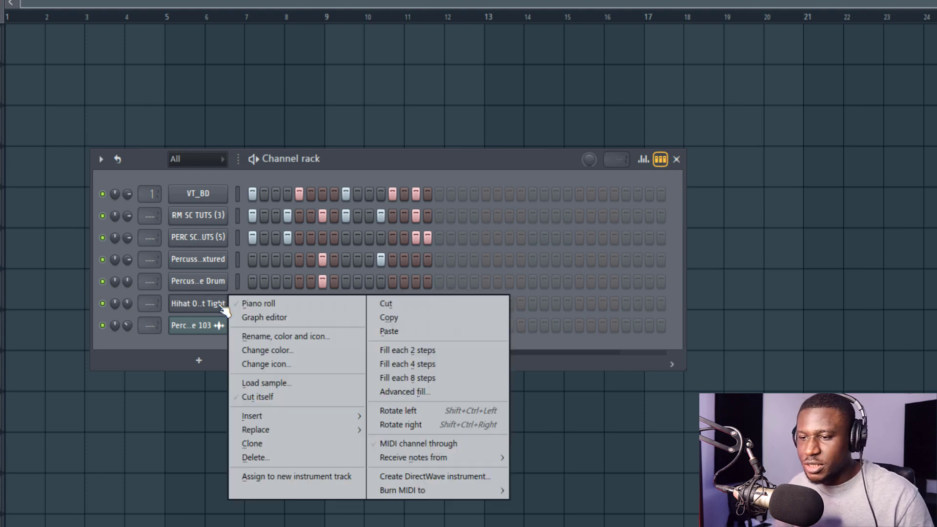
{"action": "left_click", "coordinate": [389, 350]}
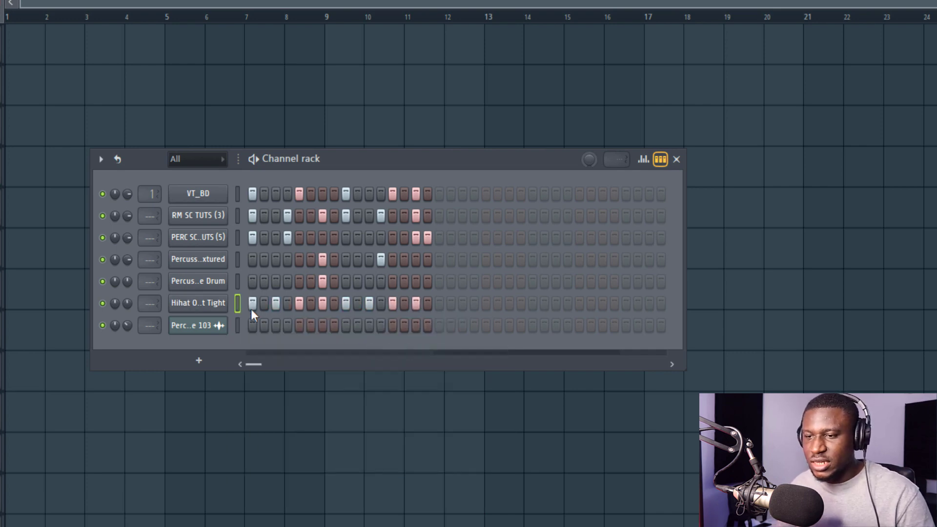
{"action": "key", "text": "space"}
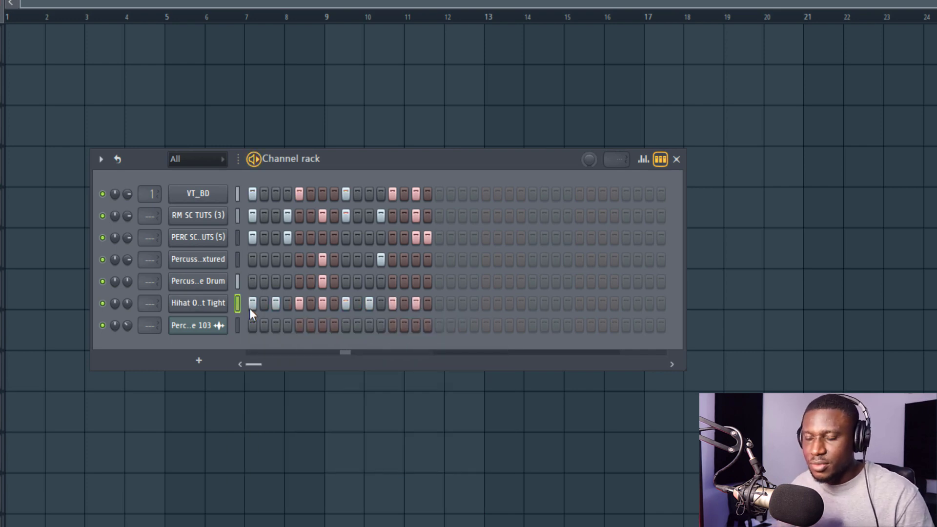
Open the Hihat One Shot Tight channel's settings and route the channel to mixer insert 2.
{"action": "left_click", "coordinate": [206, 310]}
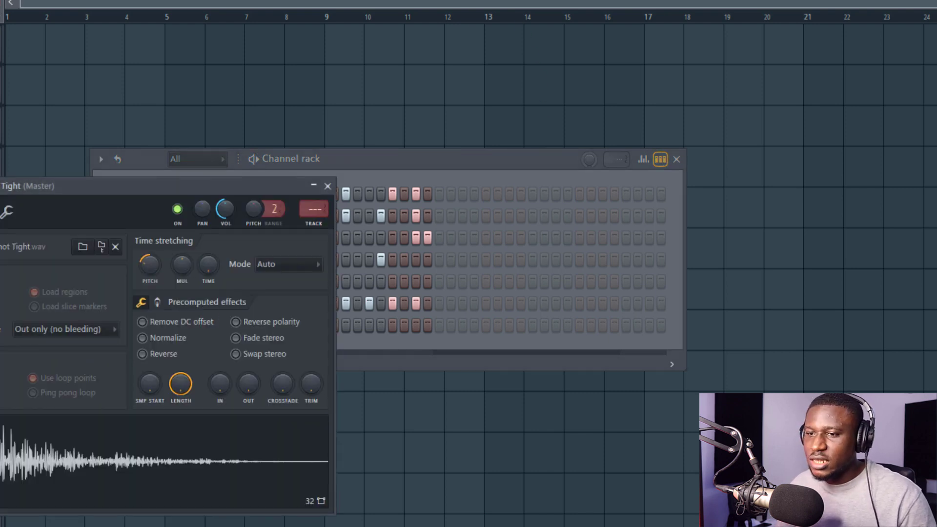
{"action": "key", "text": "F9"}
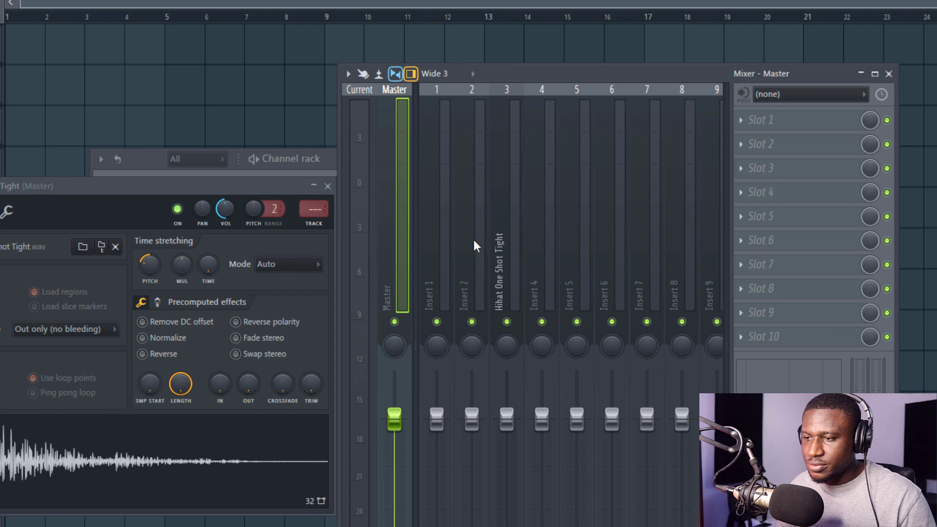
{"action": "left_click", "coordinate": [469, 268]}
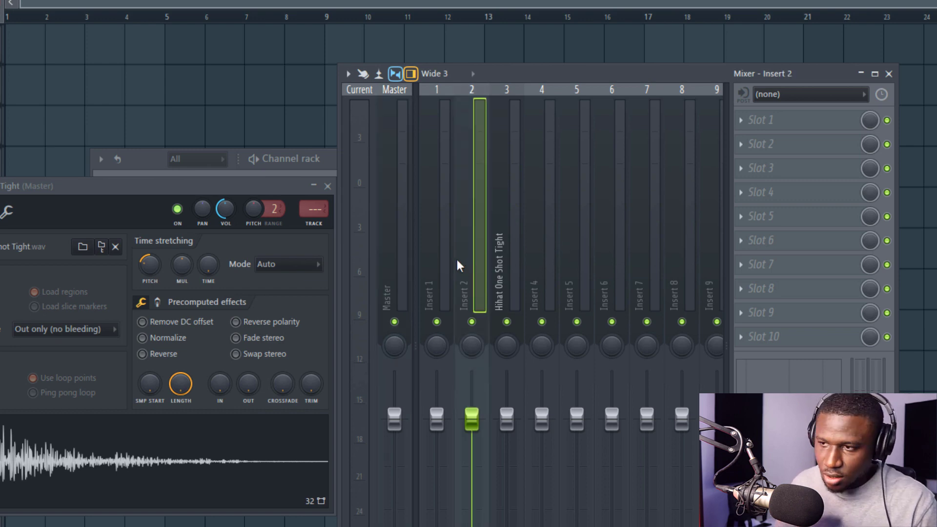
{"action": "key", "text": "ctrl+l"}
Load Fruity delay 2 in slot 1 of the hi-hat's mixer track and reduce its input volume, feedback volume and feedback cutoff.
{"action": "left_click", "coordinate": [757, 119]}
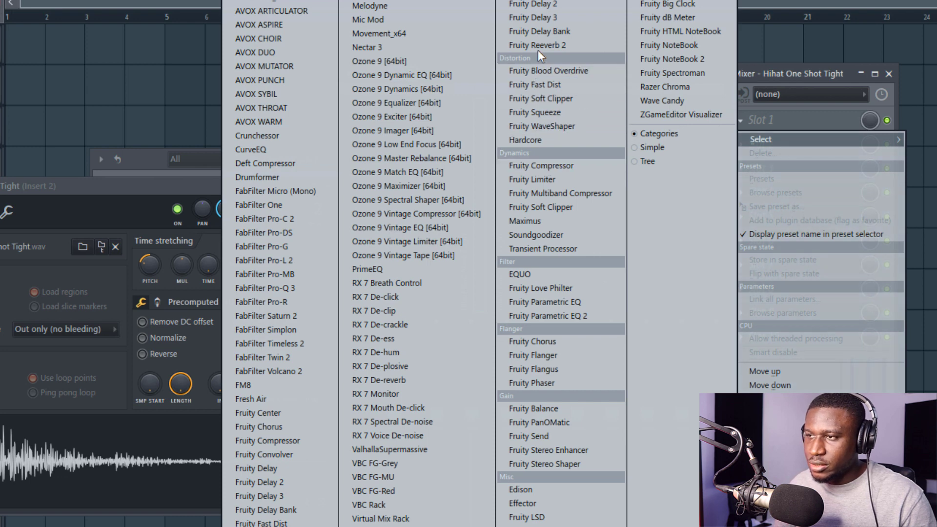
{"action": "left_click", "coordinate": [346, 128]}
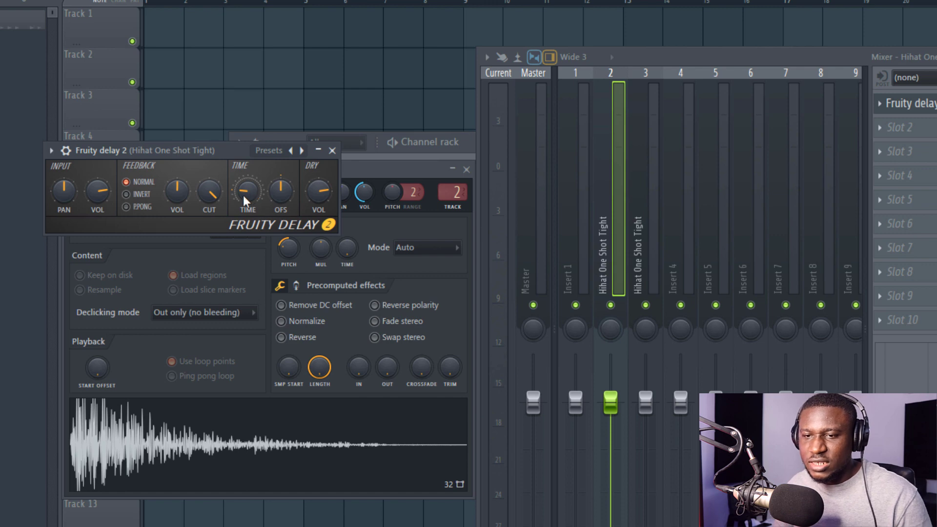
{"action": "key", "text": "space"}
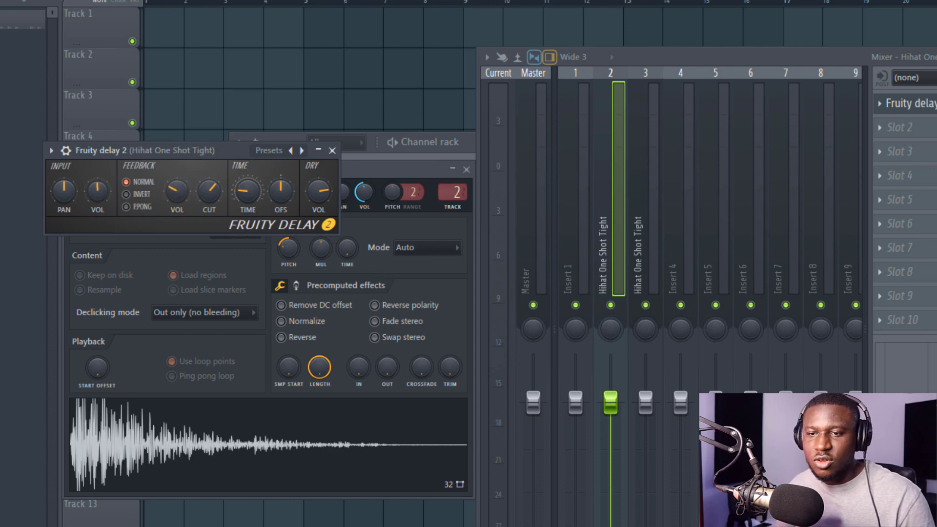
Play the pattern to hear the hi-hat delay, bring the Channel rack to the front and stop playback.
{"action": "key", "text": "space"}
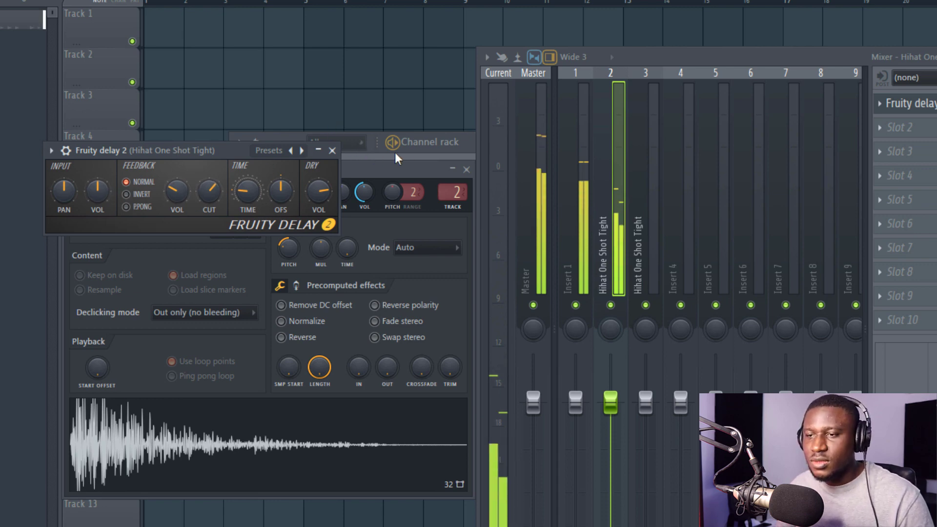
{"action": "key", "text": "space"}
{"action": "key", "text": "space"}
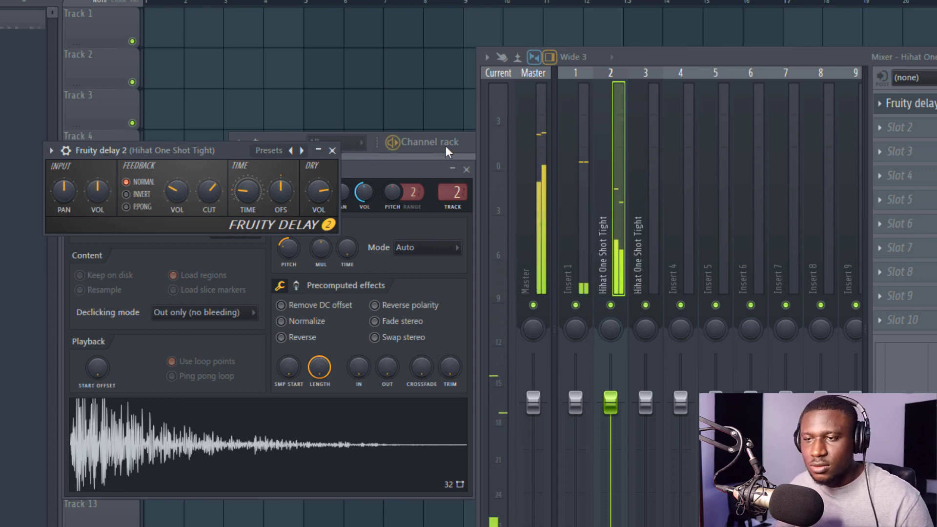
{"action": "left_click", "coordinate": [446, 145]}
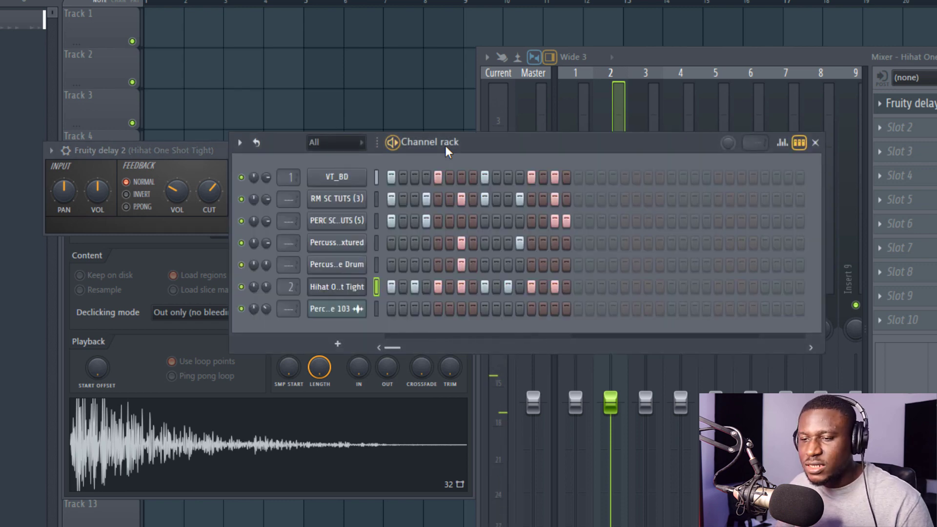
{"action": "key", "text": "space"}
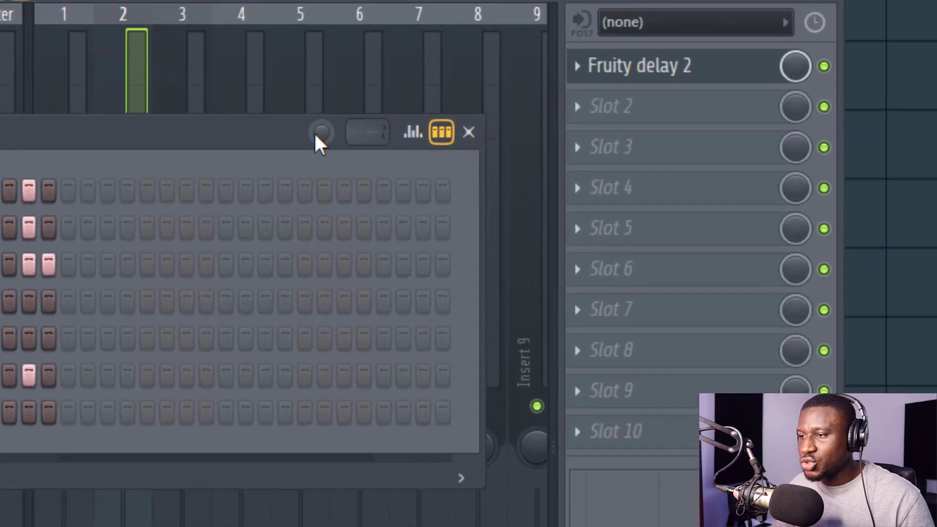
Close the mixer and compare the pattern's groove with the Channel rack swing raised and with no swing.
{"action": "left_click", "coordinate": [832, 1]}
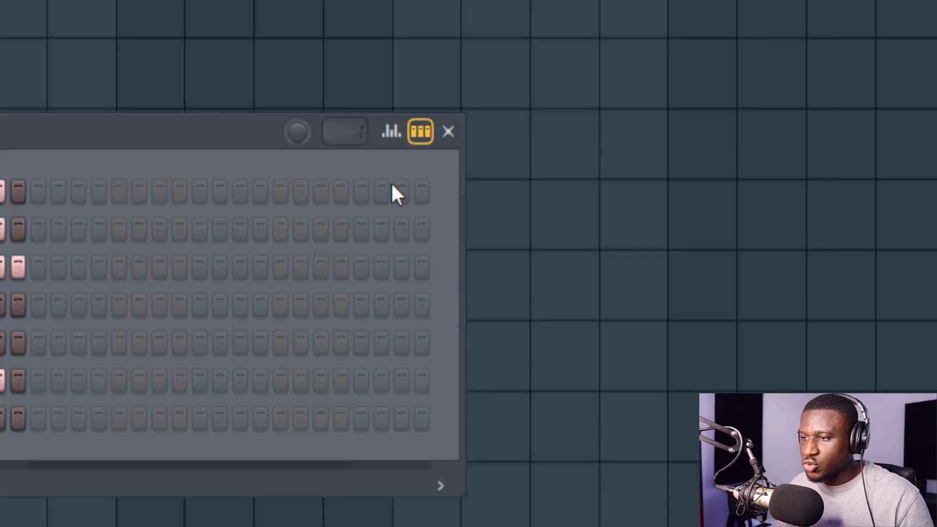
{"action": "left_click_drag", "start_coordinate": [288, 130], "coordinate": [288, 122]}
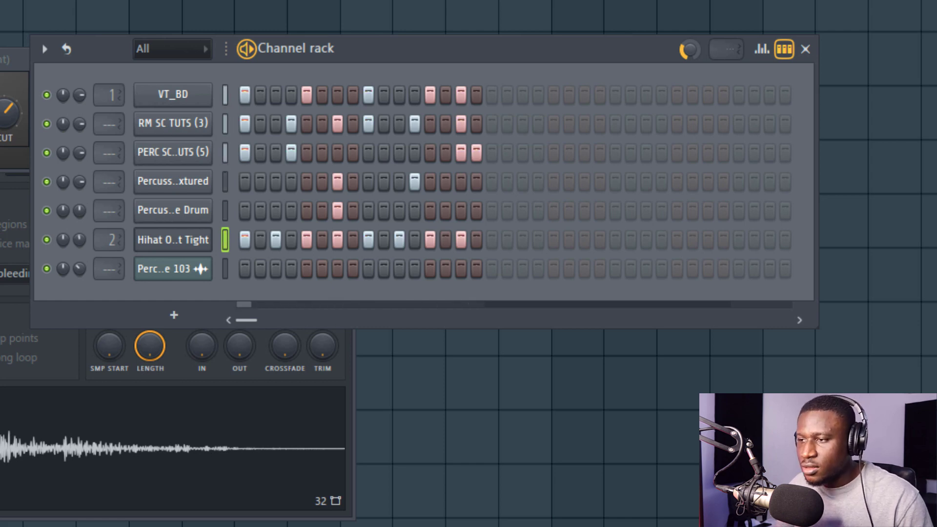
{"action": "key", "text": "space"}
{"action": "key", "text": "space"}
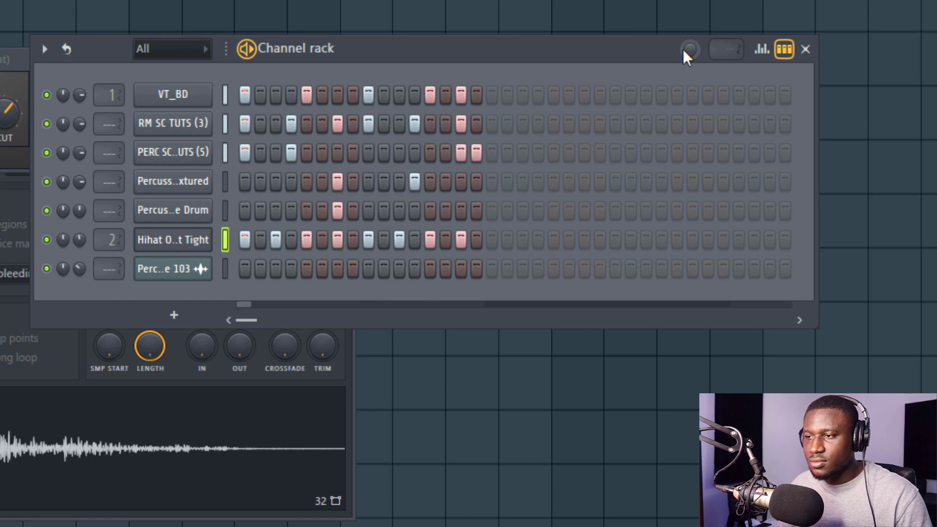
Raise the Channel rack's swing amount from zero and play the pattern to check its groove.
{"action": "key", "text": "space"}
{"action": "left_click_drag", "start_coordinate": [685, 51], "coordinate": [684, 33]}
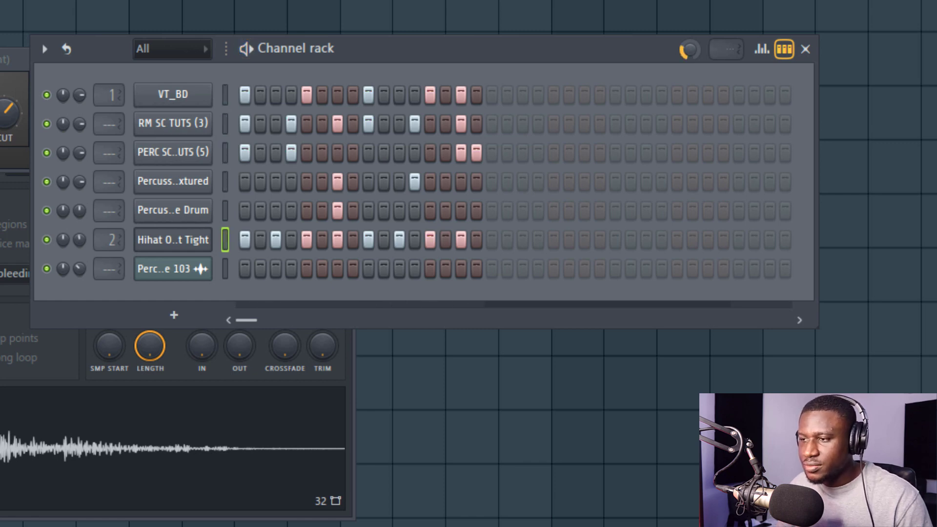
{"action": "key", "text": "space"}
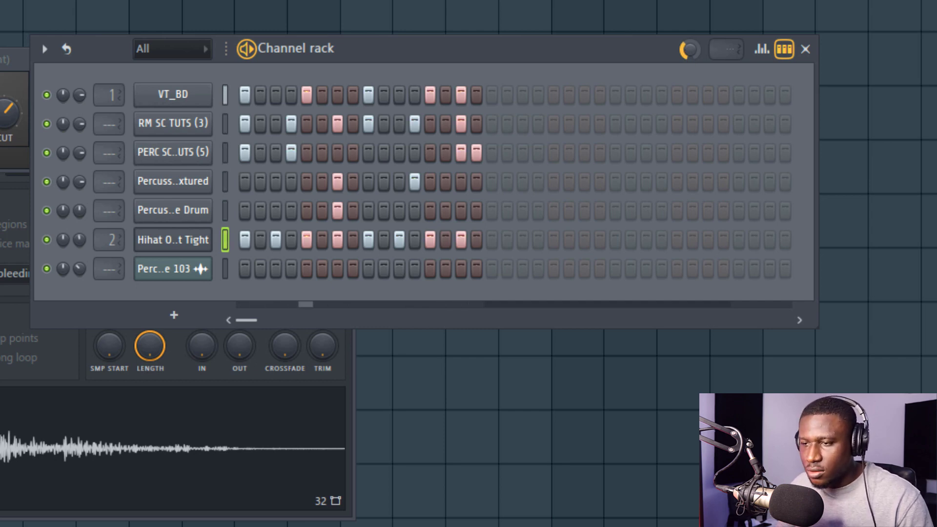
{"action": "key", "text": "space"}
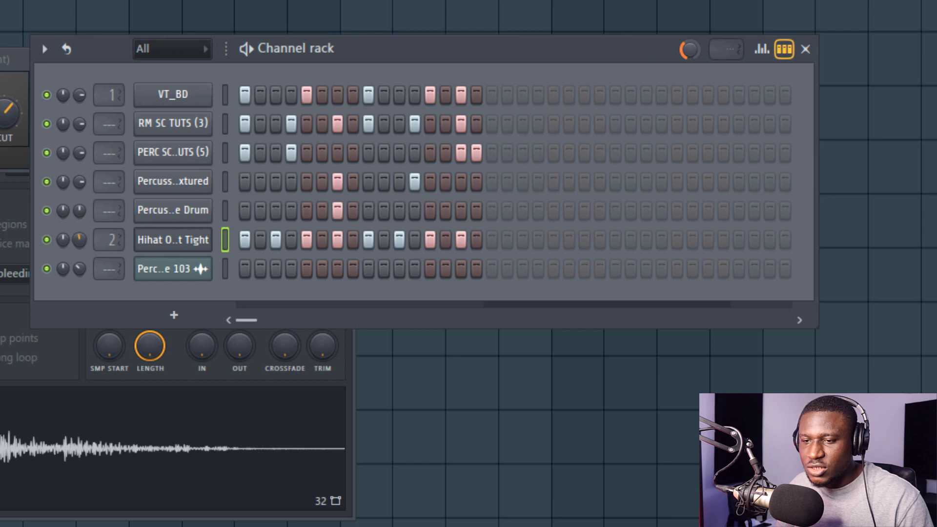
Play the pattern to check its groove, then open the Percussion Loop Shaker Texture 103 channel and audition its sample.
{"action": "key", "text": "space"}
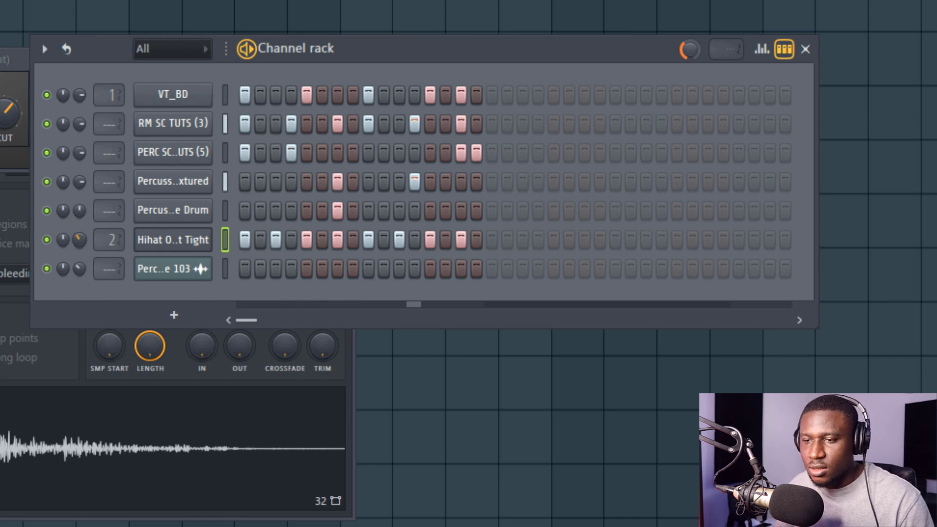
{"action": "key", "text": "space"}
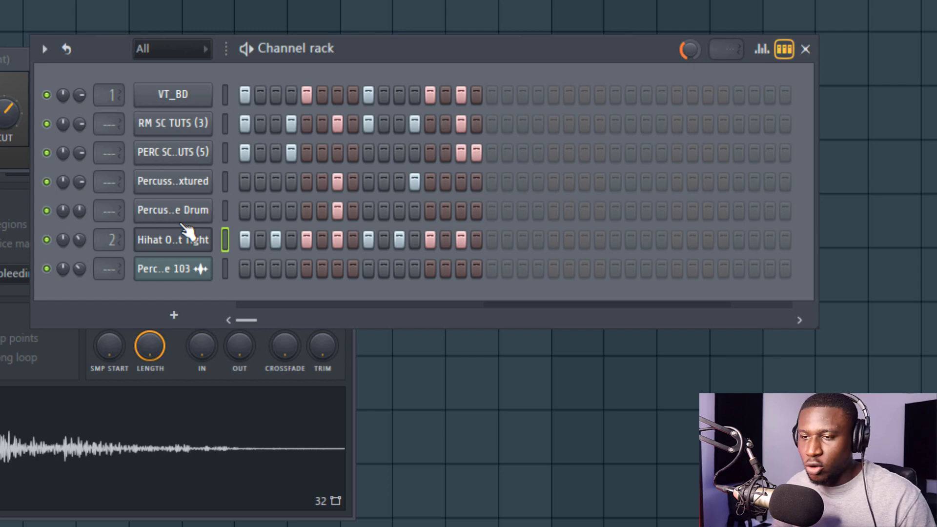
{"action": "left_click", "coordinate": [226, 269]}
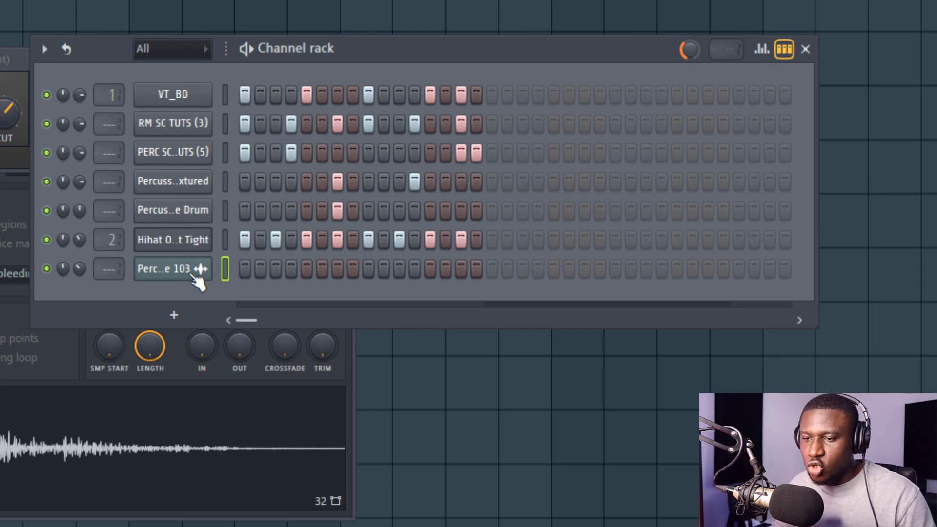
{"action": "left_click", "coordinate": [196, 276]}
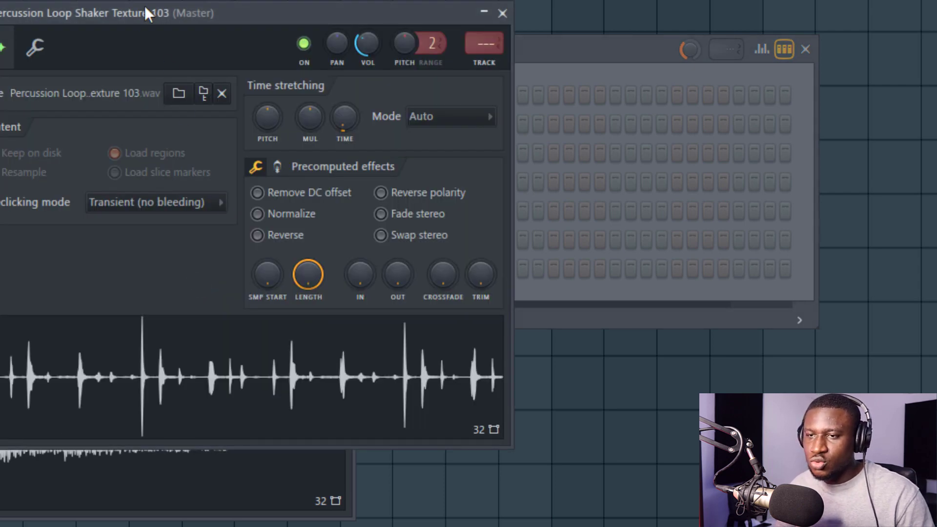
{"action": "left_click_drag", "start_coordinate": [138, 16], "coordinate": [479, 31]}
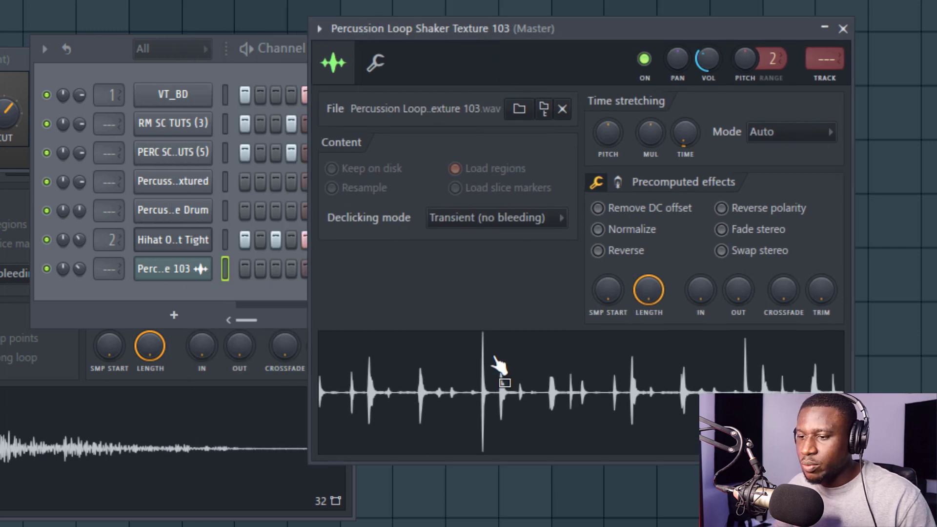
{"action": "left_click", "coordinate": [509, 365]}
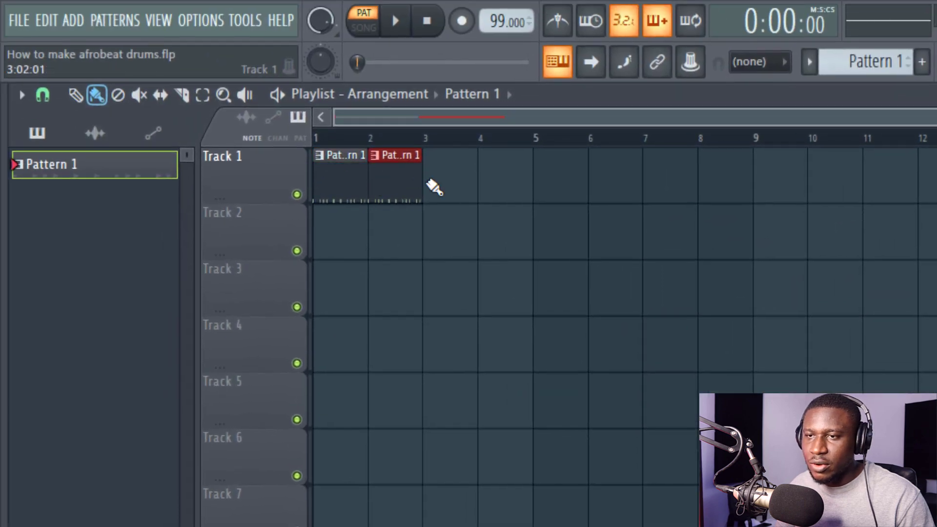
Place Pattern 1 at bars 3 and 4 of Track 1, and lay the shaker loop across bars 1 to 4 of Track 2.
{"action": "left_click", "coordinate": [439, 184]}
{"action": "left_click", "coordinate": [508, 184]}
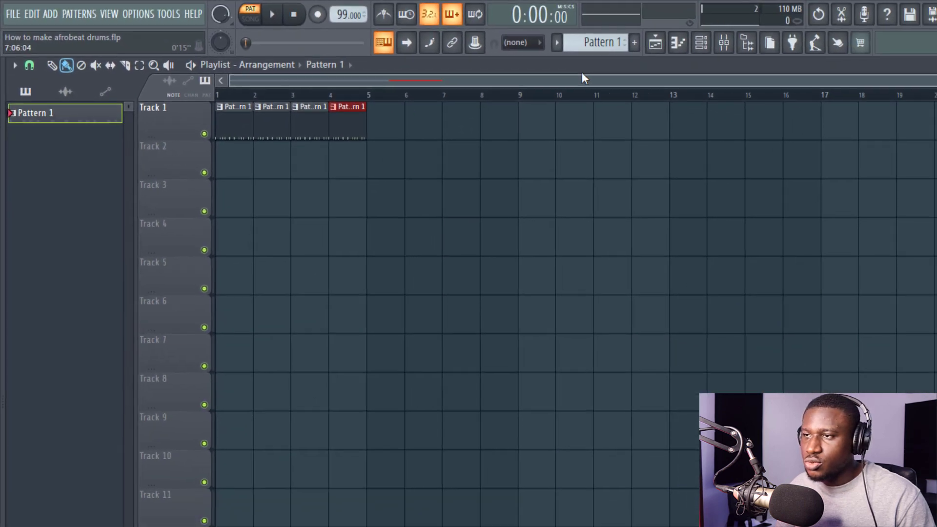
{"action": "key", "text": "F6"}
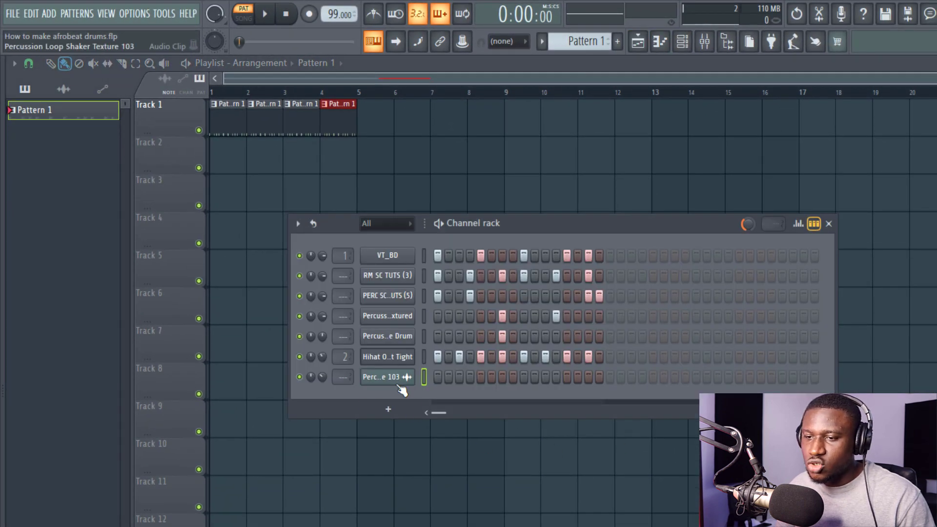
{"action": "left_click", "coordinate": [398, 384]}
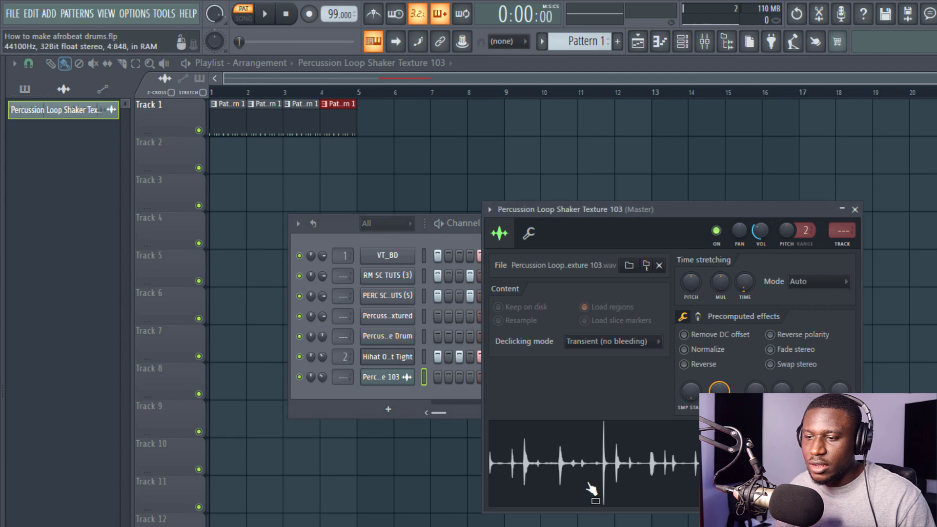
{"action": "left_click_drag", "start_coordinate": [592, 488], "coordinate": [215, 159]}
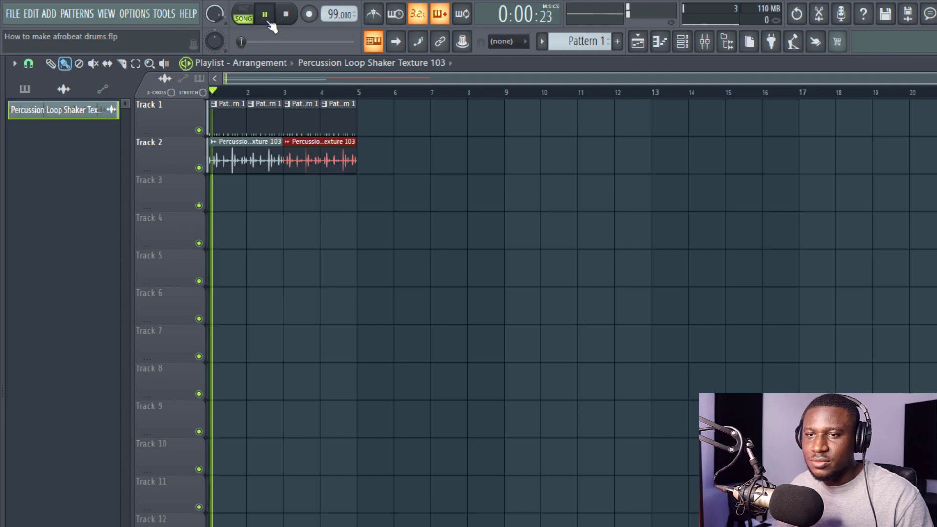
Open the shaker loop clip's settings, try higher and lower time-stretching pitch during song playback, and reset the pitch.
{"action": "double_click", "coordinate": [313, 161]}
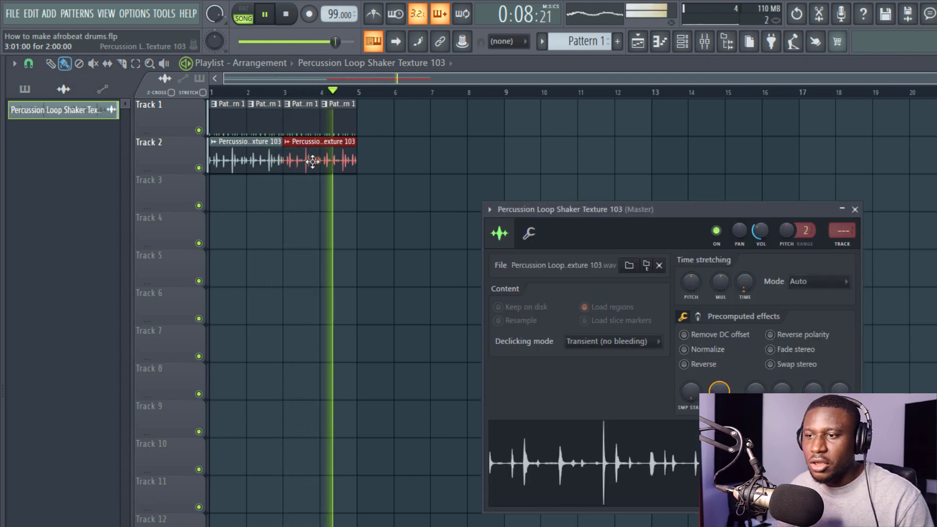
{"action": "key", "text": "space"}
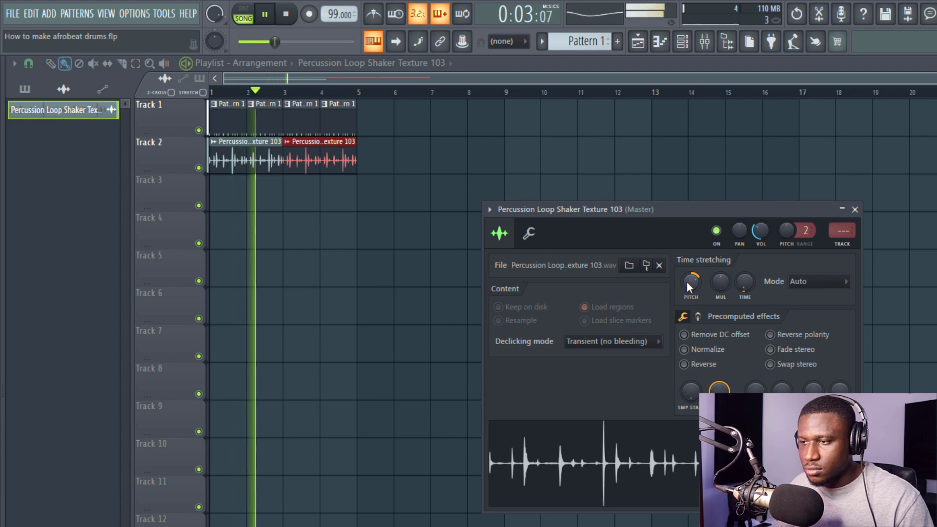
{"action": "left_click_drag", "start_coordinate": [687, 282], "coordinate": [687, 319]}
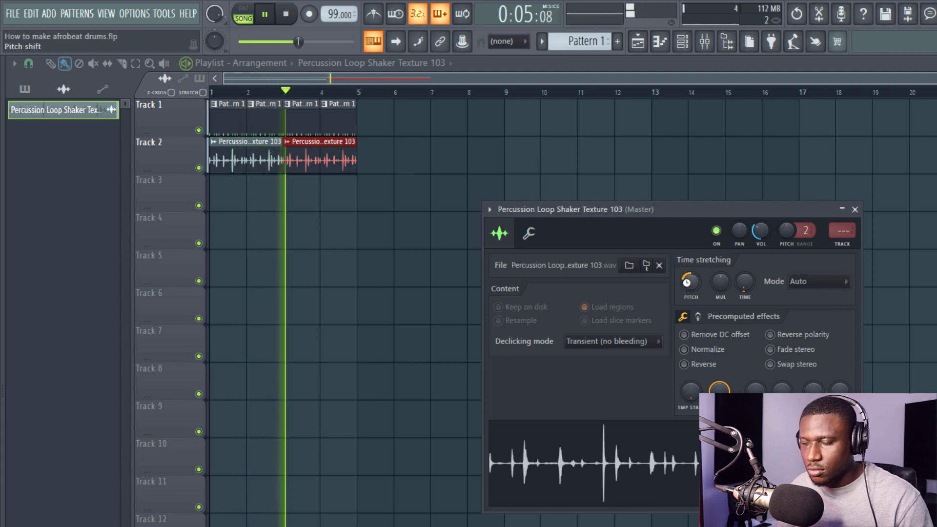
{"action": "right_click", "coordinate": [688, 283]}
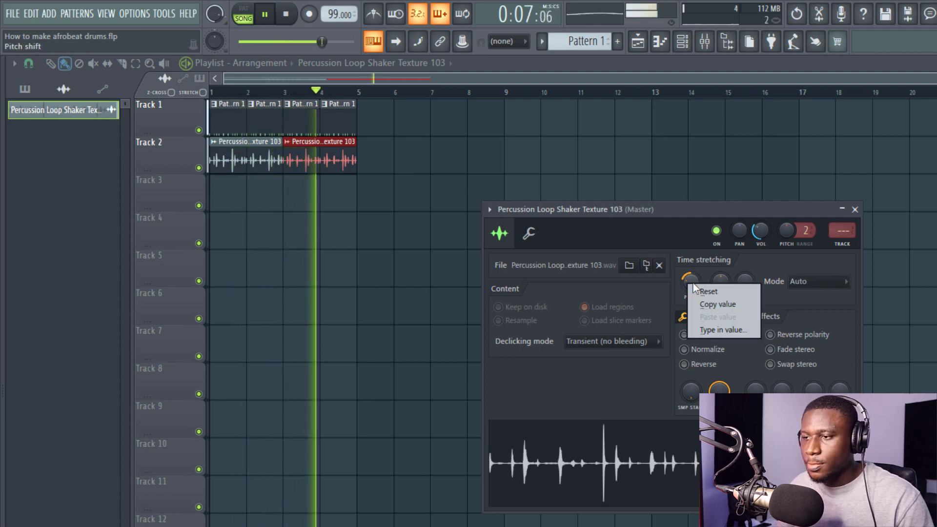
{"action": "left_click", "coordinate": [702, 291]}
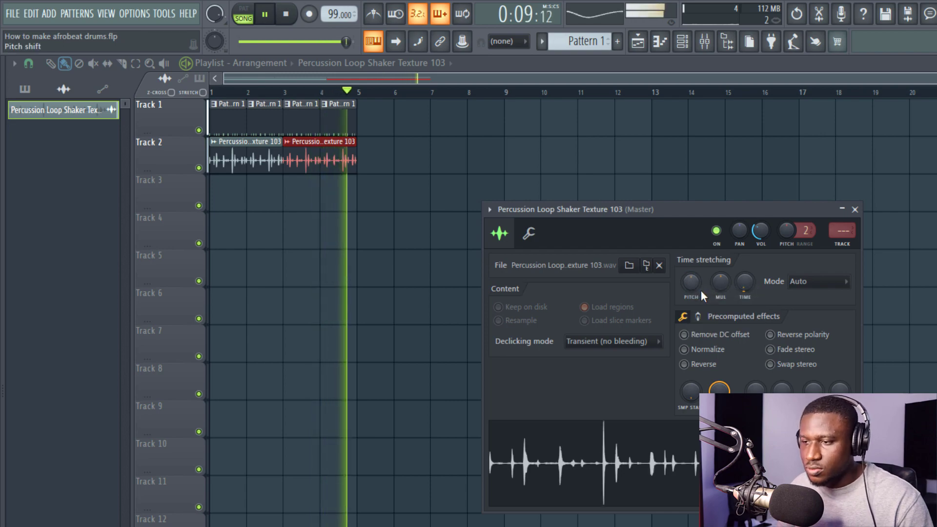